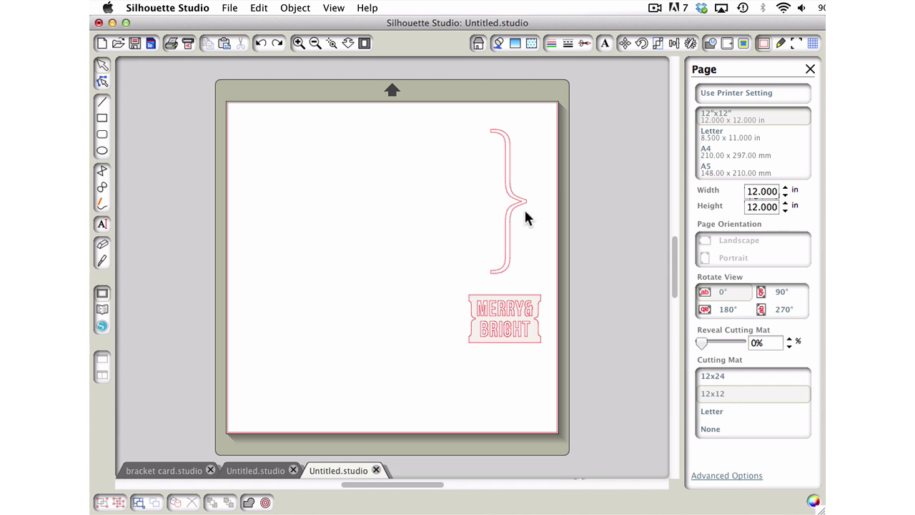
- Examine the large bracket's text style and the bracket-notched outline of the MERRY & BRIGHT label
{"action": "left_click", "coordinate": [520, 203]}
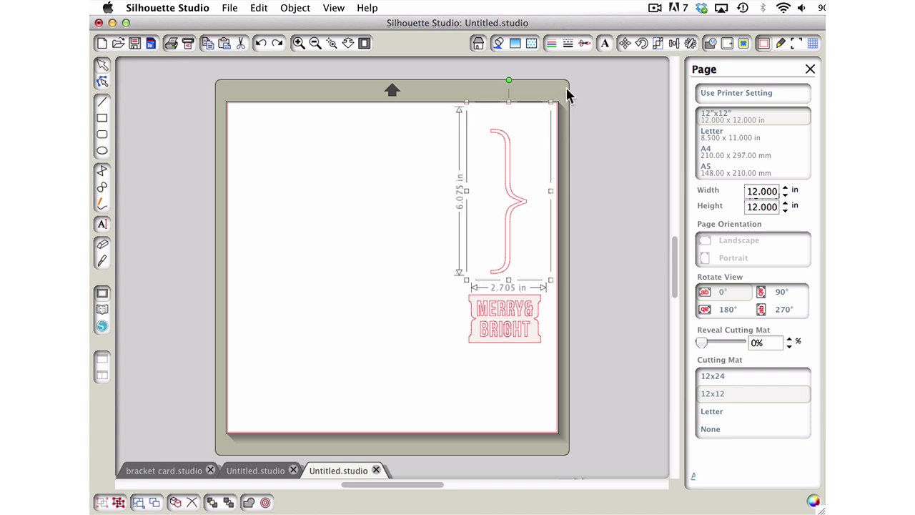
{"action": "left_click", "coordinate": [604, 44]}
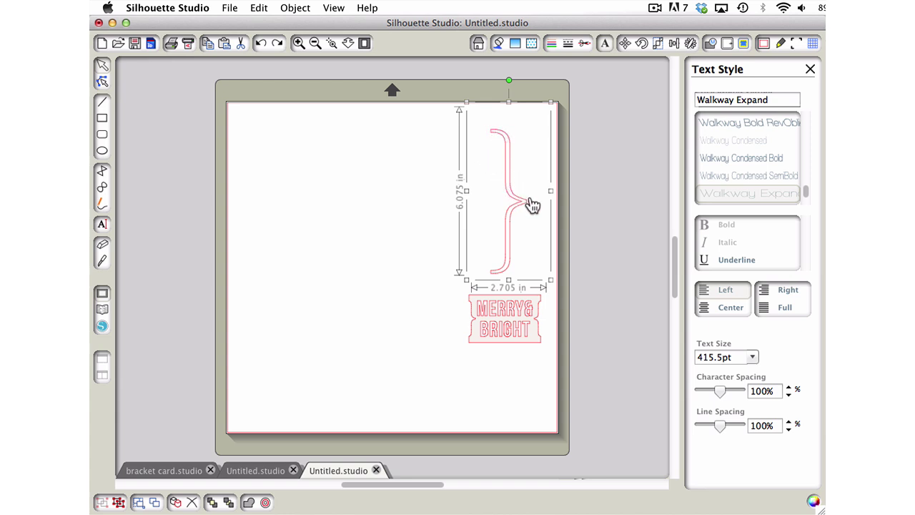
{"action": "left_click", "coordinate": [299, 43]}
{"action": "scroll", "coordinate": [464, 251], "scroll_direction": "down", "scroll_amount": 2}
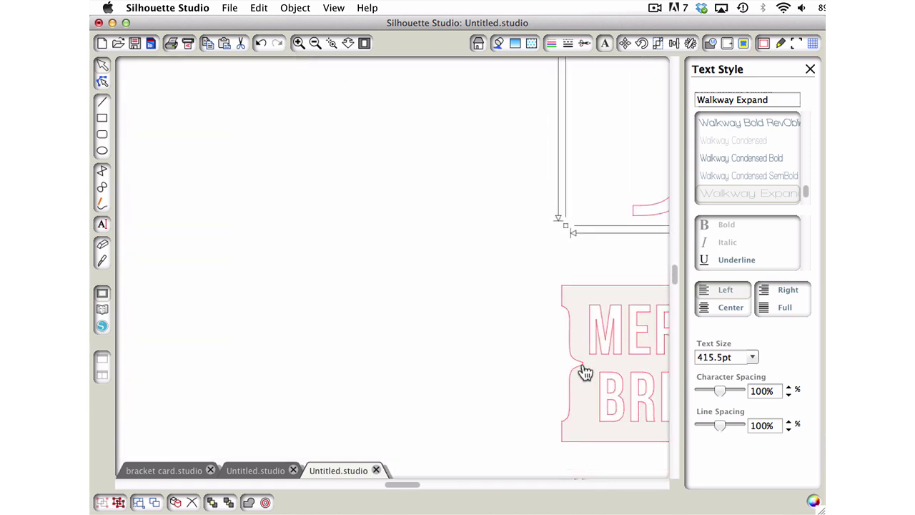
{"action": "left_click", "coordinate": [314, 43]}
{"action": "left_click", "coordinate": [315, 43]}
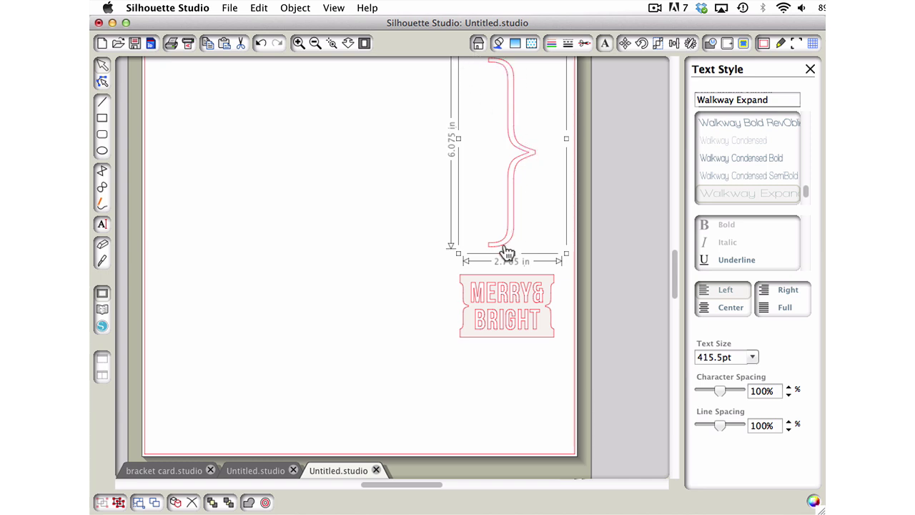
{"action": "scroll", "coordinate": [490, 250], "scroll_direction": "left", "scroll_amount": 3}
{"action": "scroll", "coordinate": [490, 249], "scroll_direction": "up", "scroll_amount": 2}
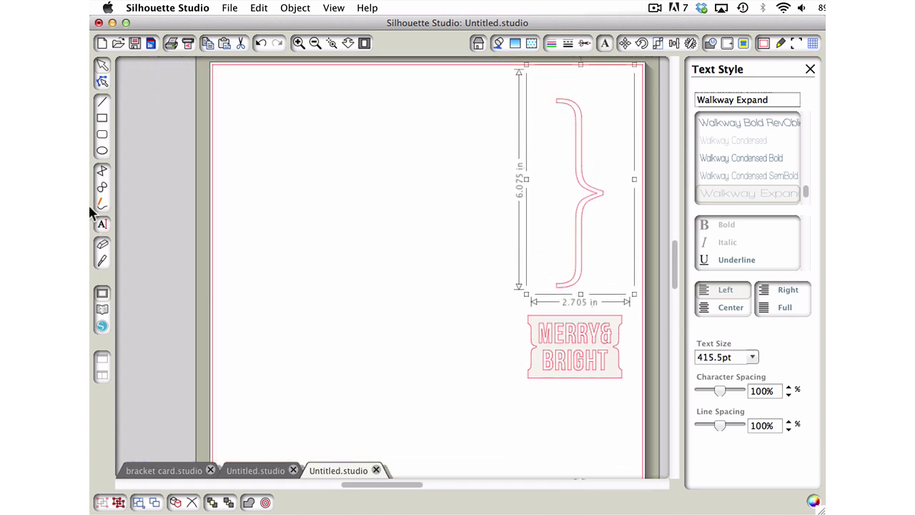
- Draw a rectangle in the empty area beside the large bracket and set its size to 3 in wide by 2 in high
{"action": "left_click", "coordinate": [101, 123]}
{"action": "mouse_move", "coordinate": [328, 182]}
{"action": "left_mouse_down"}
{"action": "mouse_move", "coordinate": [381, 293]}
{"action": "mouse_move", "coordinate": [453, 283]}
{"action": "left_mouse_up"}
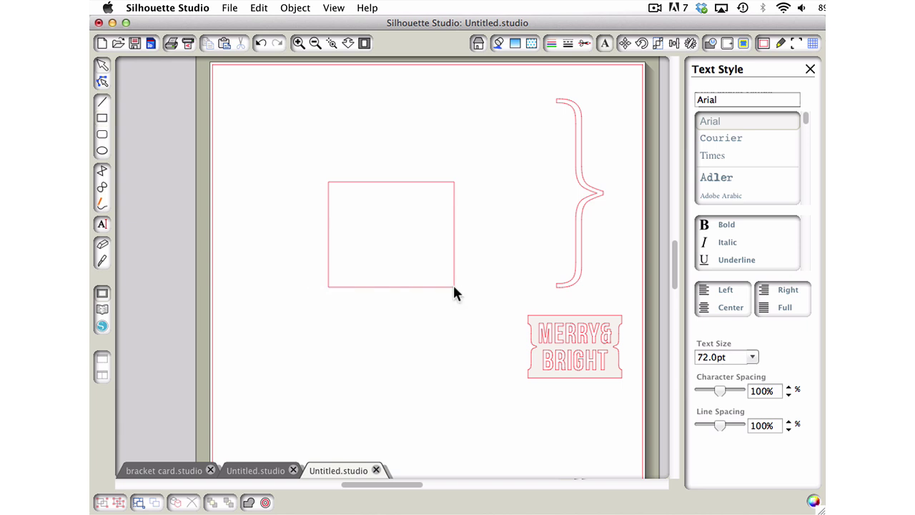
{"action": "left_click", "coordinate": [443, 179]}
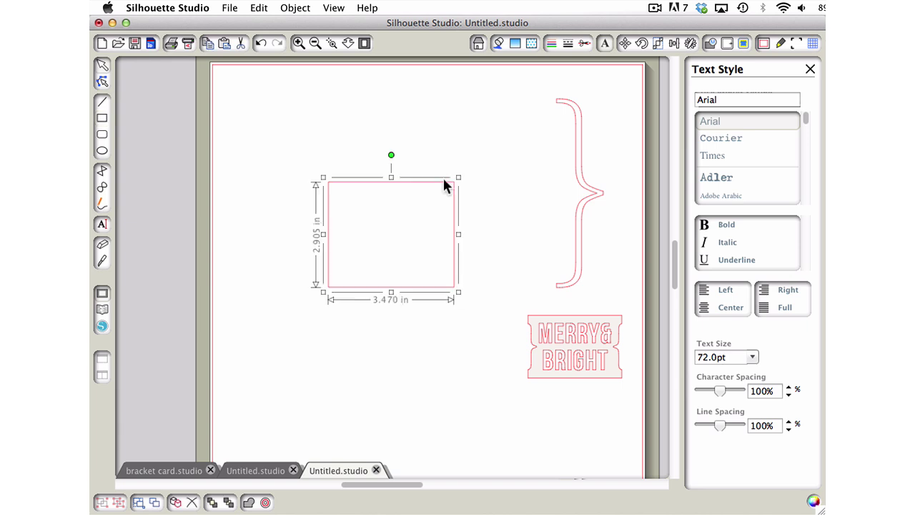
{"action": "left_click", "coordinate": [658, 43]}
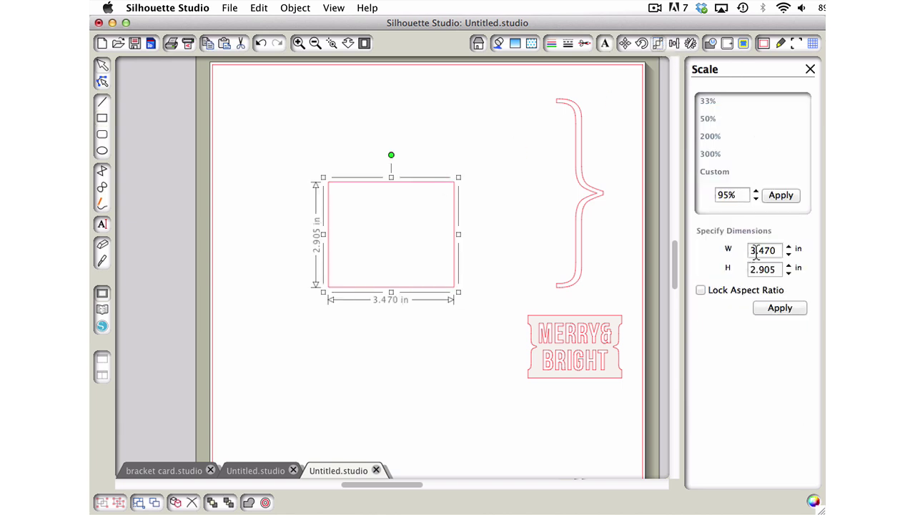
{"action": "type", "text": "3"}
{"action": "key", "text": "Tab"}
{"action": "type", "text": "2"}
{"action": "left_click", "coordinate": [790, 308]}
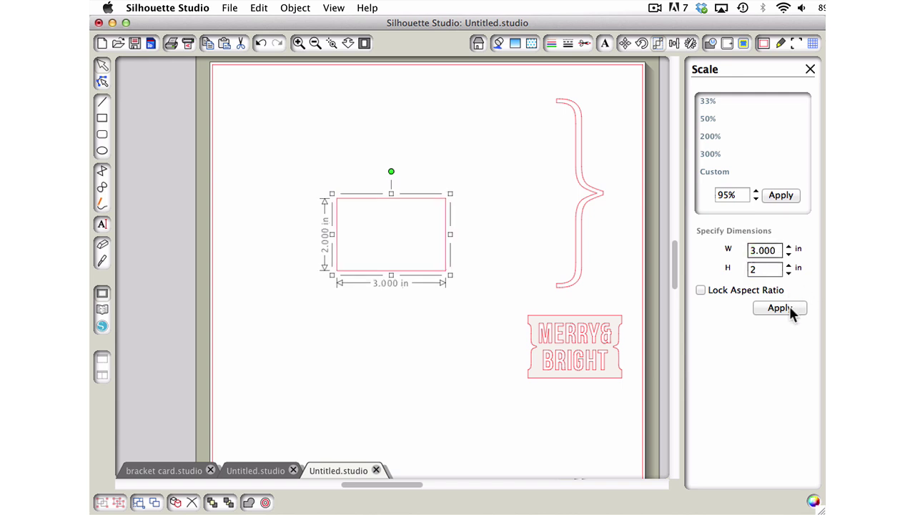
- Duplicate the large bracket, place the copy by the rectangle's left side and shrink it to about 1.01 by 2.27 in
{"action": "left_click", "coordinate": [587, 193]}
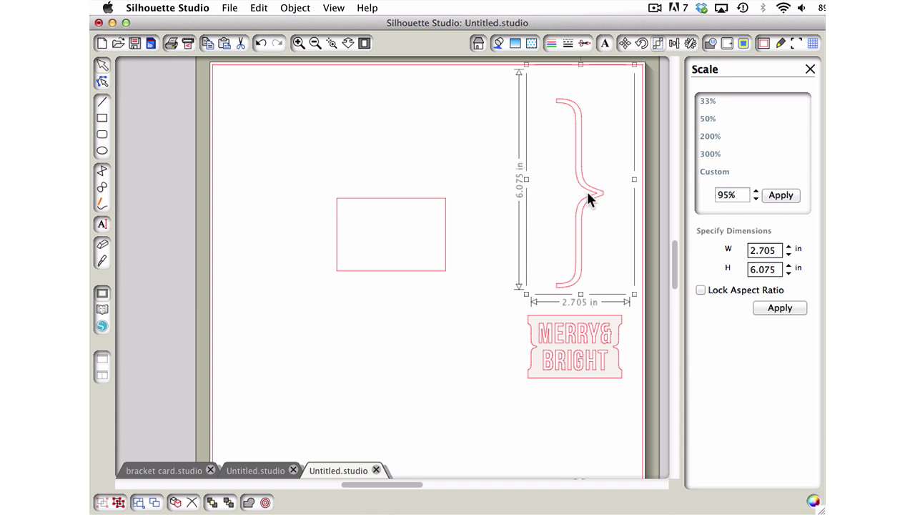
{"action": "key", "text": "super+c"}
{"action": "key", "text": "super+v"}
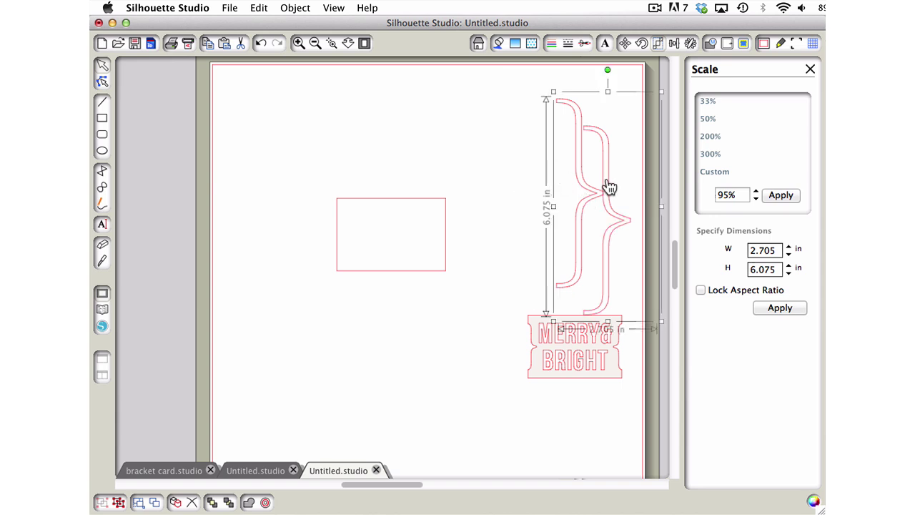
{"action": "left_click_drag", "start_coordinate": [607, 186], "coordinate": [333, 267]}
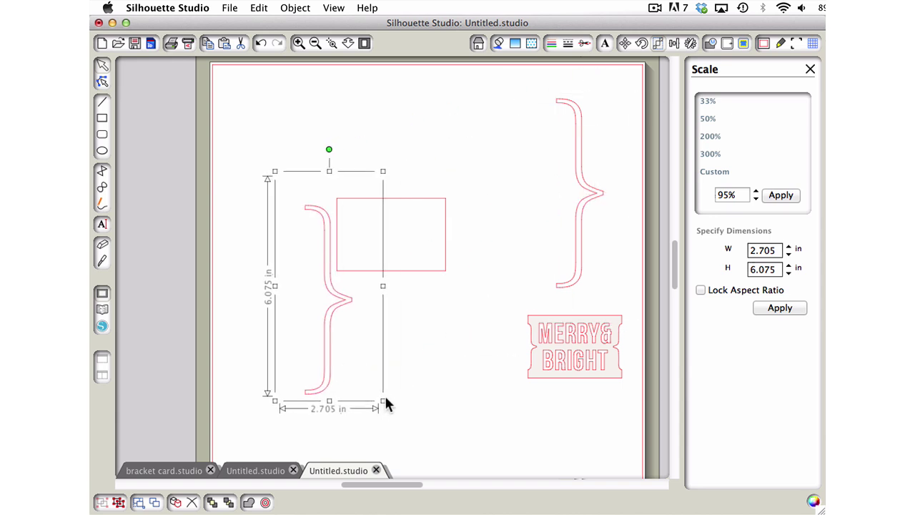
{"action": "left_click_drag", "start_coordinate": [382, 401], "coordinate": [321, 262]}
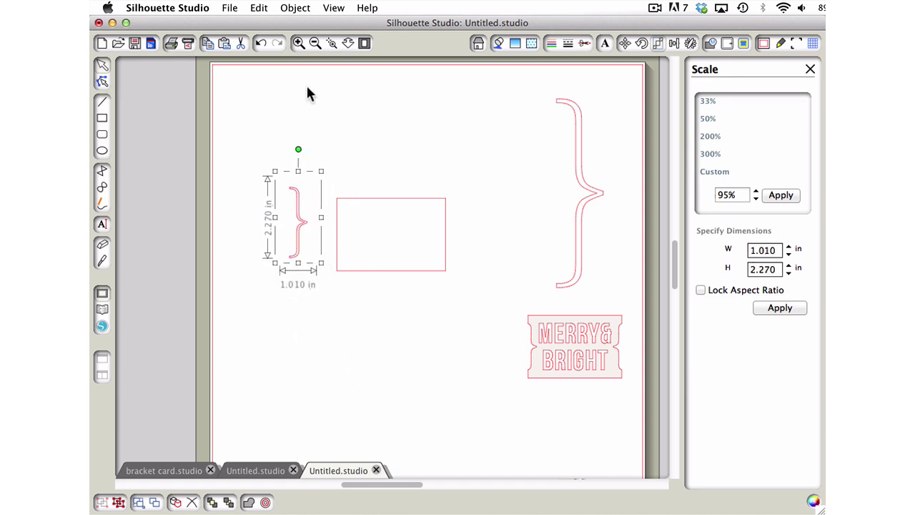
- Shrink the bracket copy further to about 0.8 by 1.8 in and move it onto the rectangle's left edge
{"action": "left_click", "coordinate": [330, 43]}
{"action": "left_click_drag", "start_coordinate": [255, 123], "coordinate": [471, 348]}
{"action": "left_click_drag", "start_coordinate": [279, 213], "coordinate": [348, 244]}
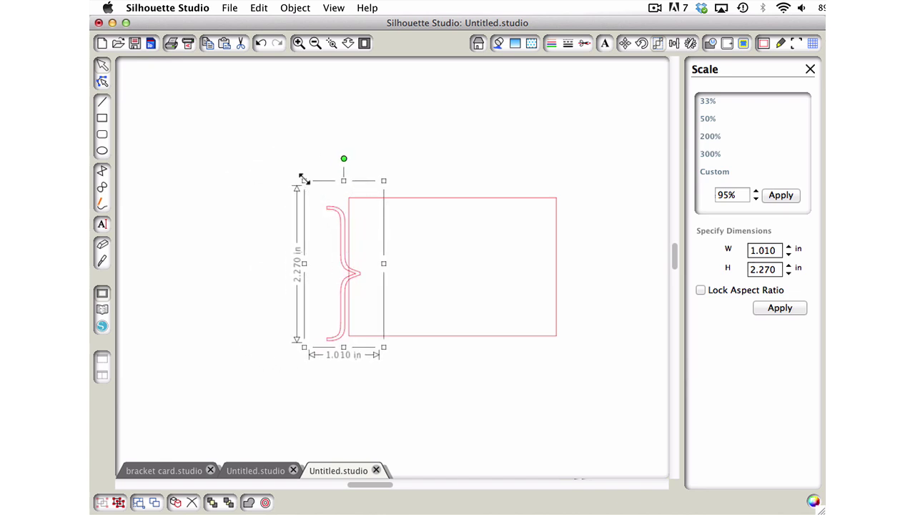
{"action": "left_click_drag", "start_coordinate": [303, 179], "coordinate": [319, 213]}
{"action": "left_click_drag", "start_coordinate": [361, 293], "coordinate": [363, 270]}
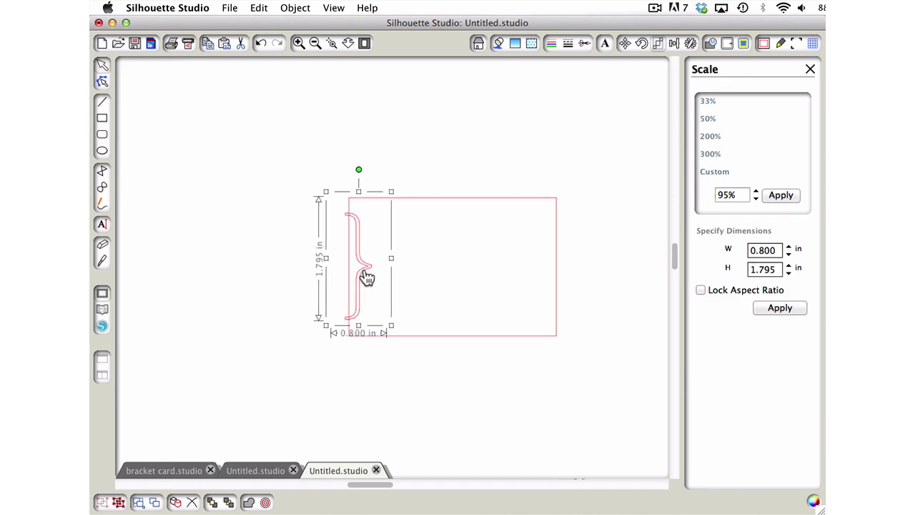
- Fine-tune the bracket's position so that its tips extend just outside the rectangle's left edge
{"action": "key", "text": "Left"}
{"action": "key", "text": "Left"}
{"action": "key", "text": "Left"}
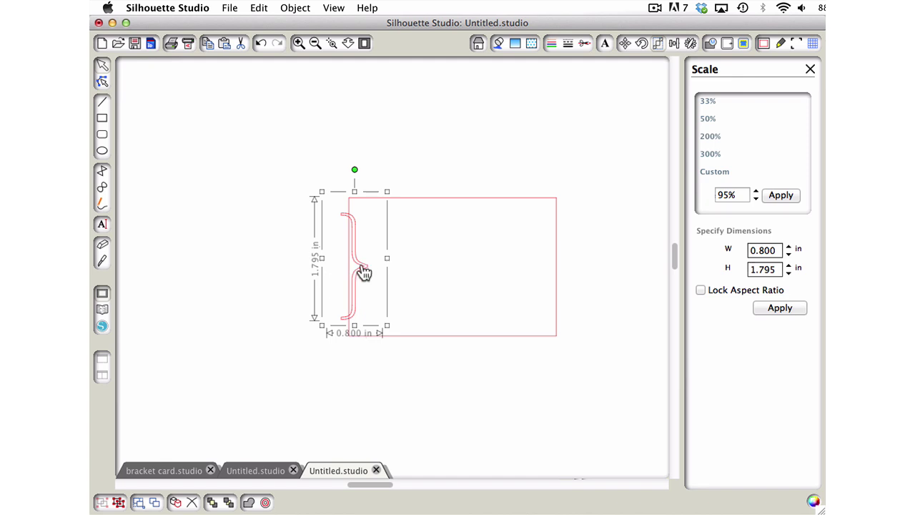
{"action": "key", "text": "Right"}
{"action": "left_click_drag", "start_coordinate": [365, 272], "coordinate": [365, 272]}
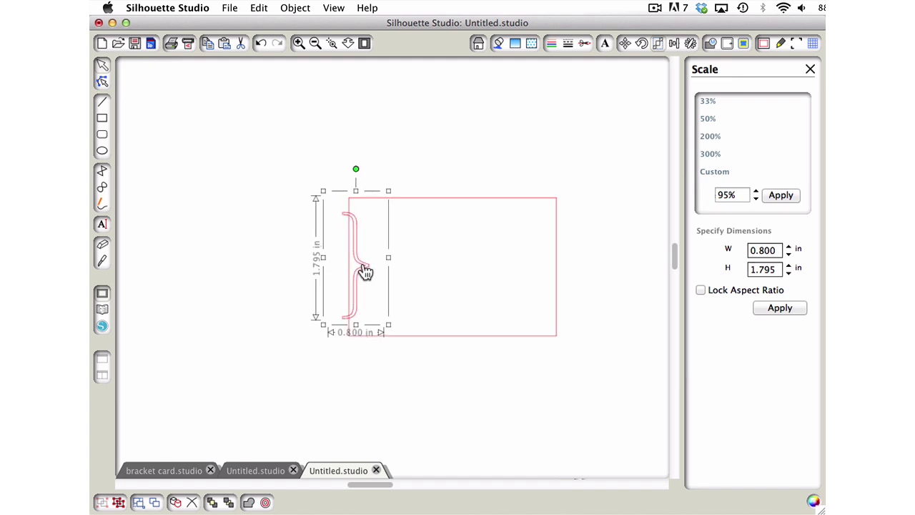
{"action": "left_click", "coordinate": [370, 272]}
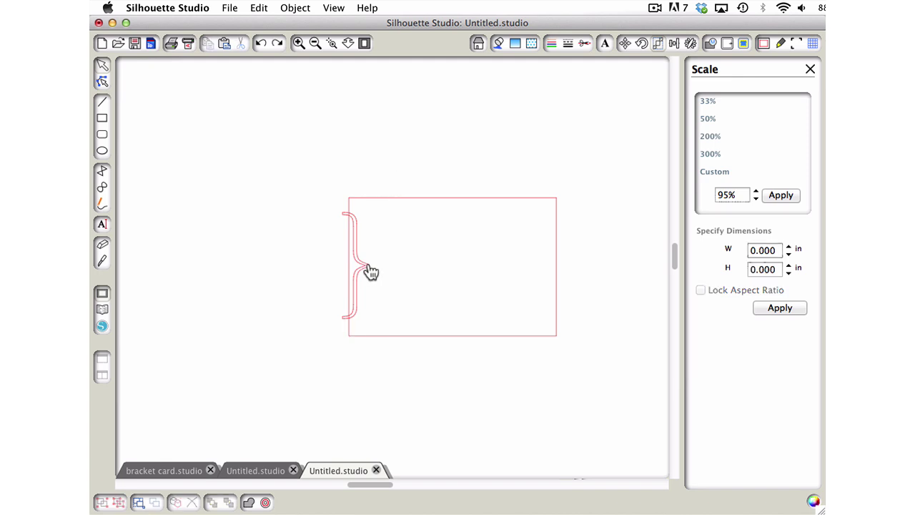
- Mirror the bracket to the right and shift the mirrored copy until it straddles the rectangle's right edge
{"action": "left_click", "coordinate": [690, 44]}
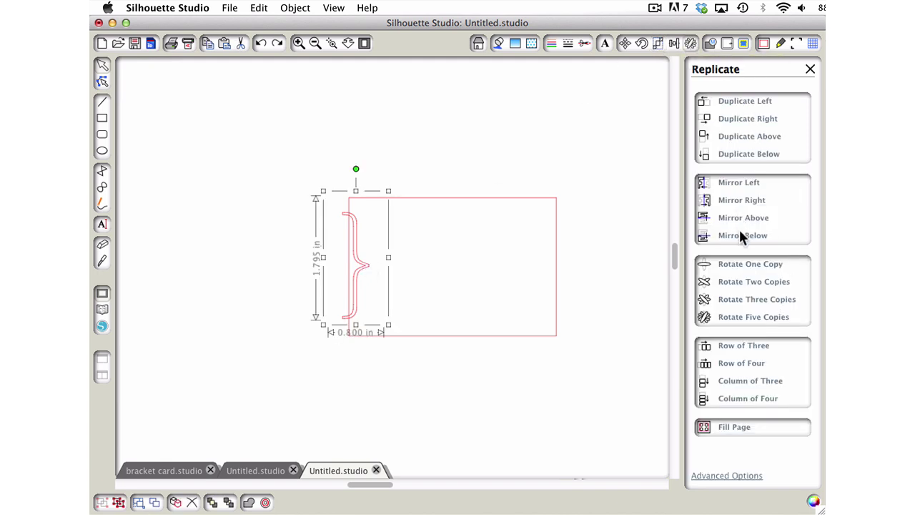
{"action": "left_click", "coordinate": [746, 201]}
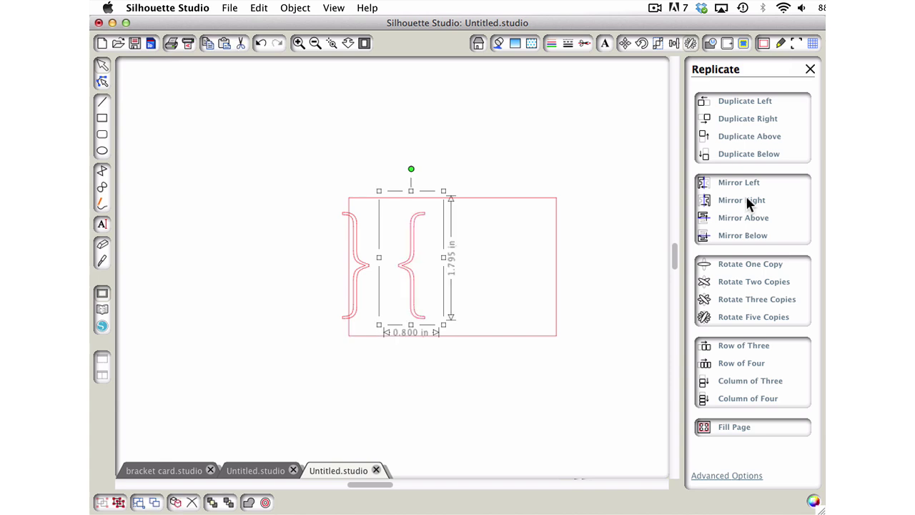
{"action": "key", "text": "Right"}
{"action": "key", "text": "Right"}
{"action": "key", "text": "Right"}
{"action": "key", "text": "Right"}
{"action": "key", "text": "Right"}
{"action": "key", "text": "Right"}
{"action": "key", "text": "Right"}
{"action": "key", "text": "Right"}
{"action": "key", "text": "Right"}
{"action": "key", "text": "Right"}
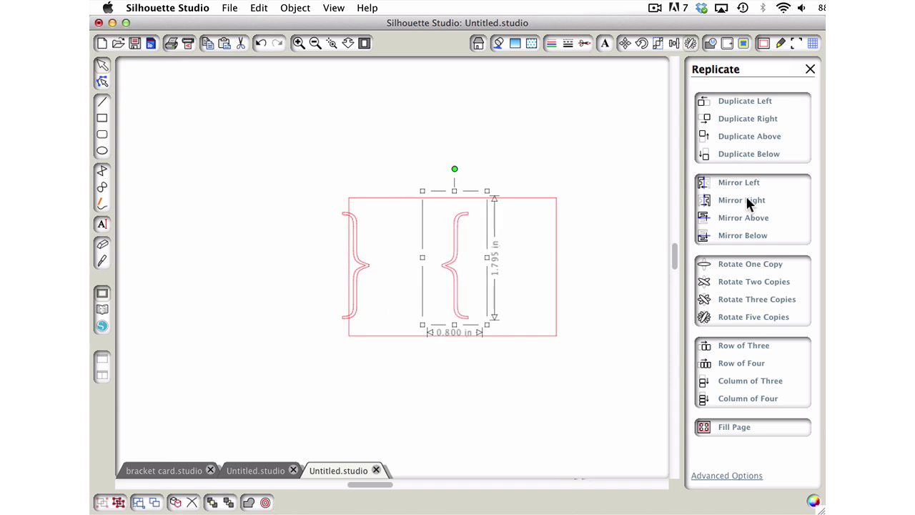
{"action": "key", "text": "Right"}
{"action": "key", "text": "Right"}
{"action": "key", "text": "Right"}
{"action": "key", "text": "Right"}
{"action": "key", "text": "Right"}
{"action": "key", "text": "Right"}
{"action": "key", "text": "Right"}
{"action": "key", "text": "Right"}
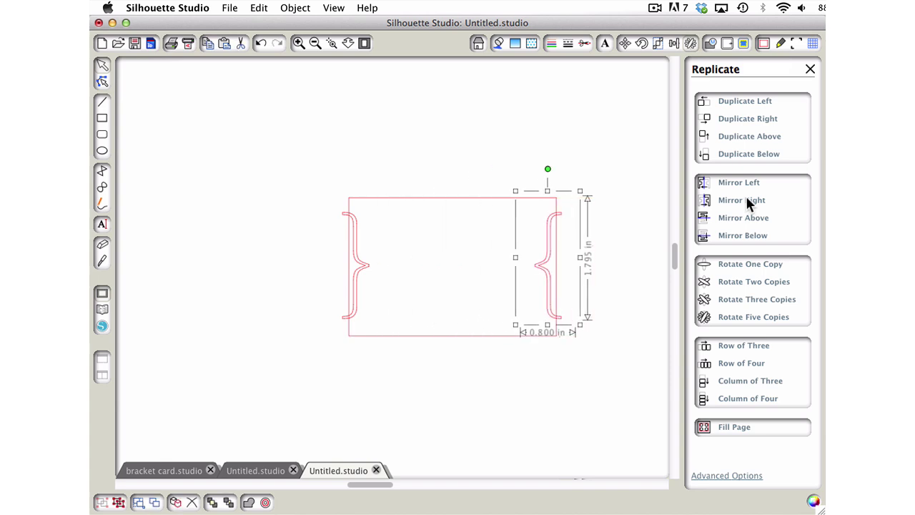
- Try to align the brackets and rectangle vertically by their middles, and nudge the left bracket upward
{"action": "left_click", "coordinate": [362, 268], "text": "shift"}
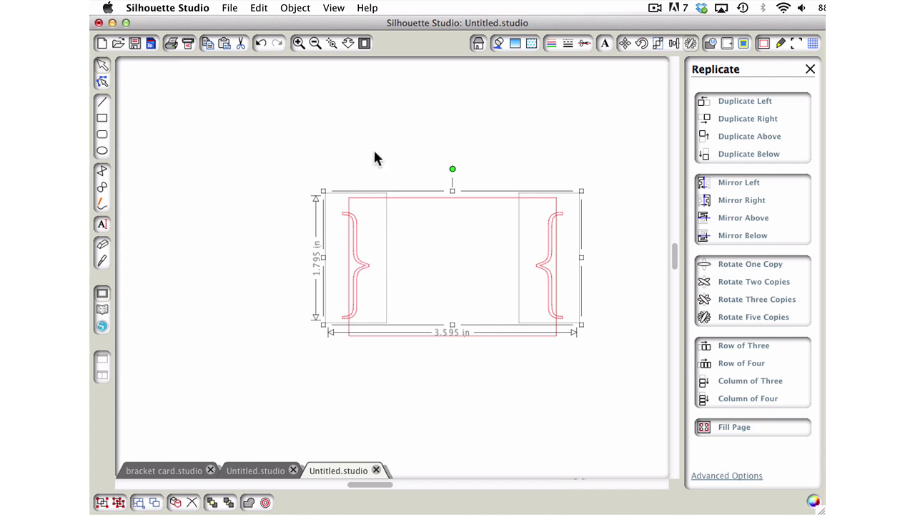
{"action": "left_click", "coordinate": [345, 246]}
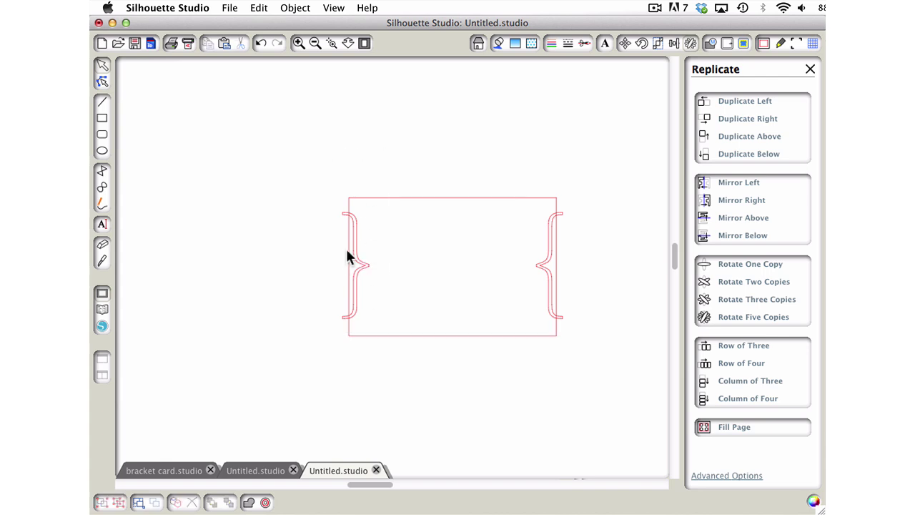
{"action": "left_click", "coordinate": [359, 264]}
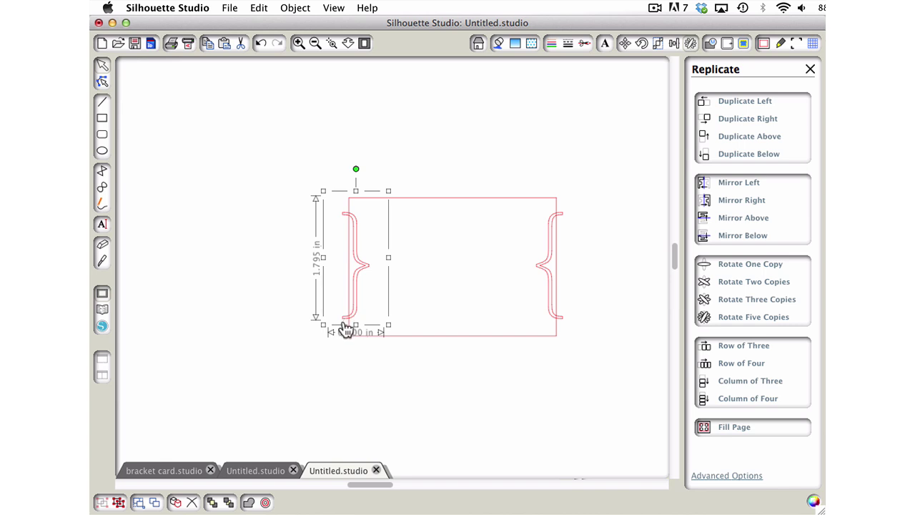
{"action": "key", "text": "super+a"}
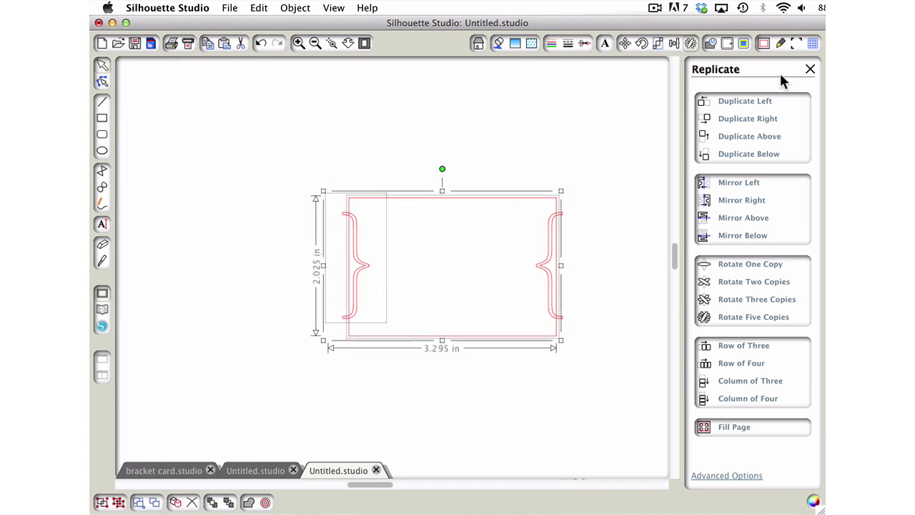
{"action": "left_click", "coordinate": [673, 44]}
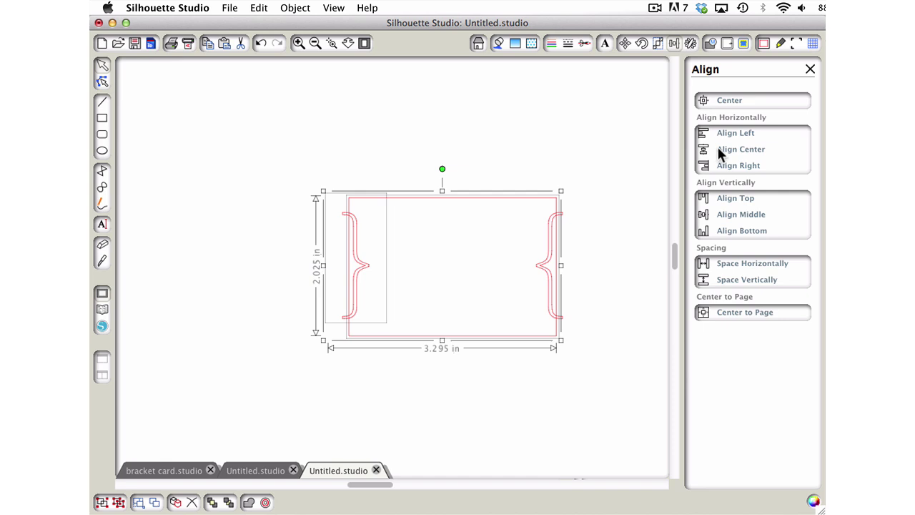
{"action": "left_click", "coordinate": [726, 220]}
{"action": "left_click", "coordinate": [437, 159]}
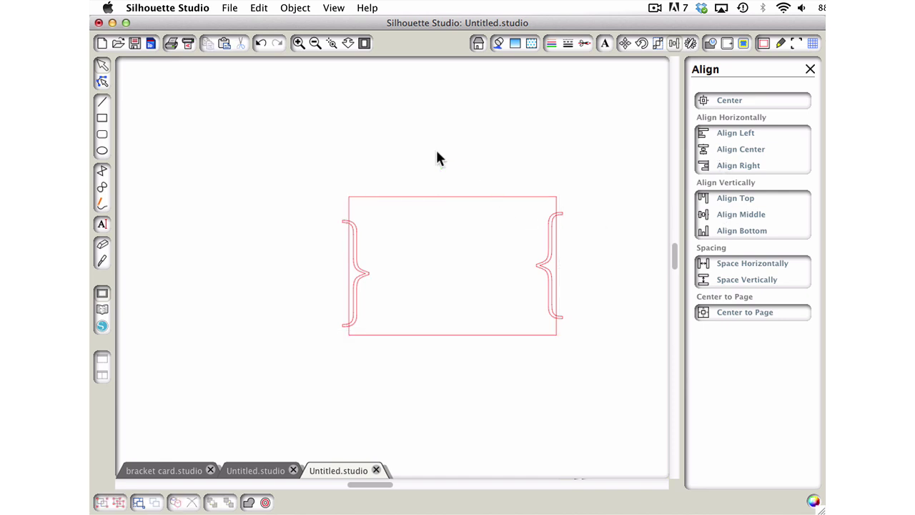
{"action": "left_click", "coordinate": [363, 273]}
{"action": "key", "text": "Up"}
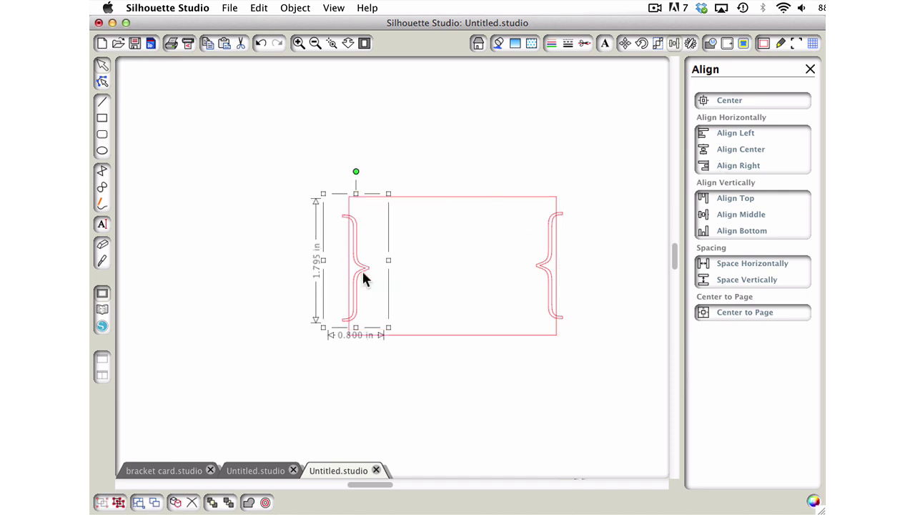
- Convert both bracket characters to paths and align them with the rectangle vertically by their middles
{"action": "right_click", "coordinate": [347, 218]}
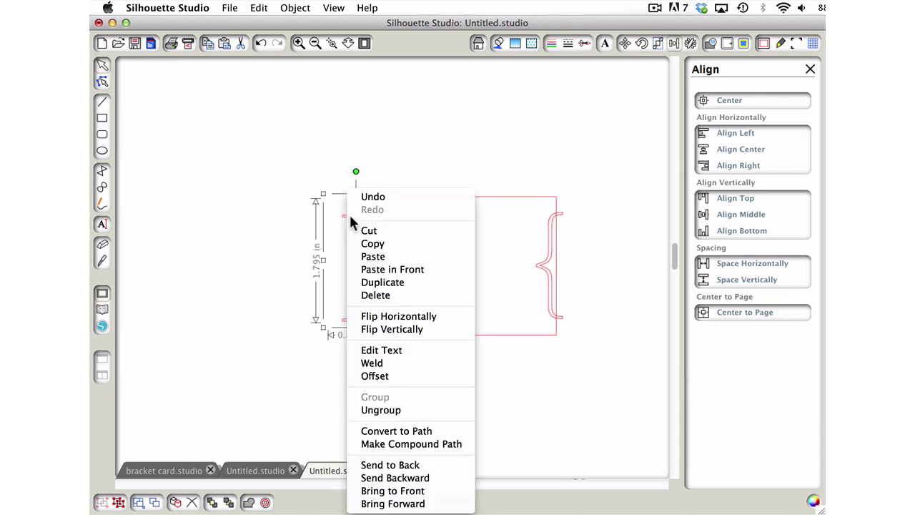
{"action": "left_click", "coordinate": [395, 430]}
{"action": "left_click", "coordinate": [359, 264]}
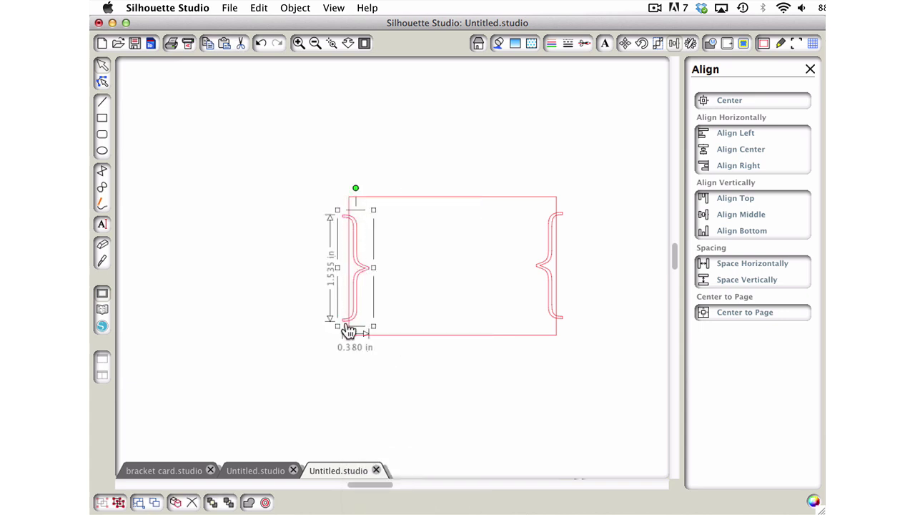
{"action": "left_click", "coordinate": [541, 270]}
{"action": "right_click", "coordinate": [541, 270]}
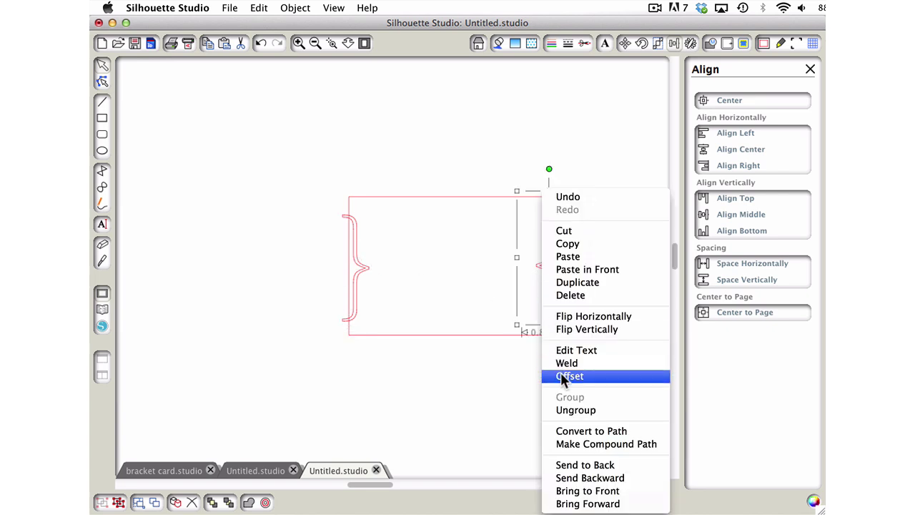
{"action": "left_click", "coordinate": [580, 433]}
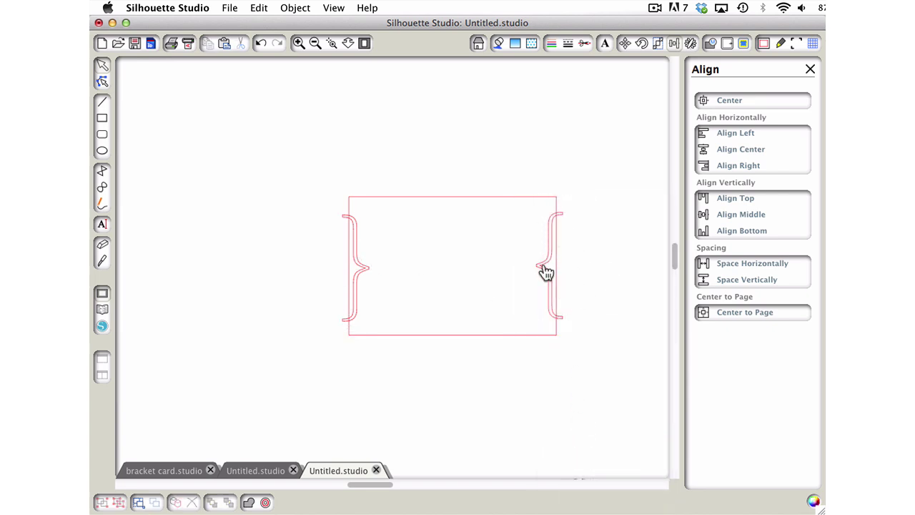
{"action": "key", "text": "super+a"}
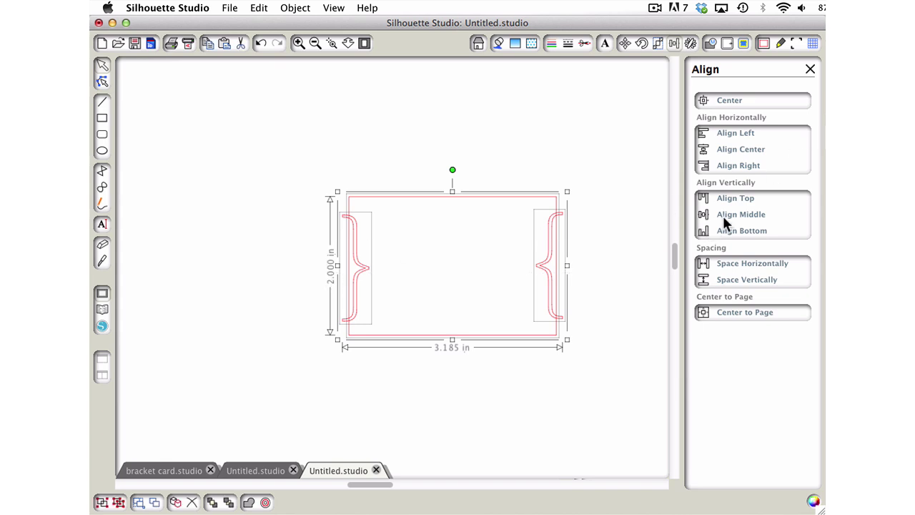
{"action": "left_click", "coordinate": [729, 218]}
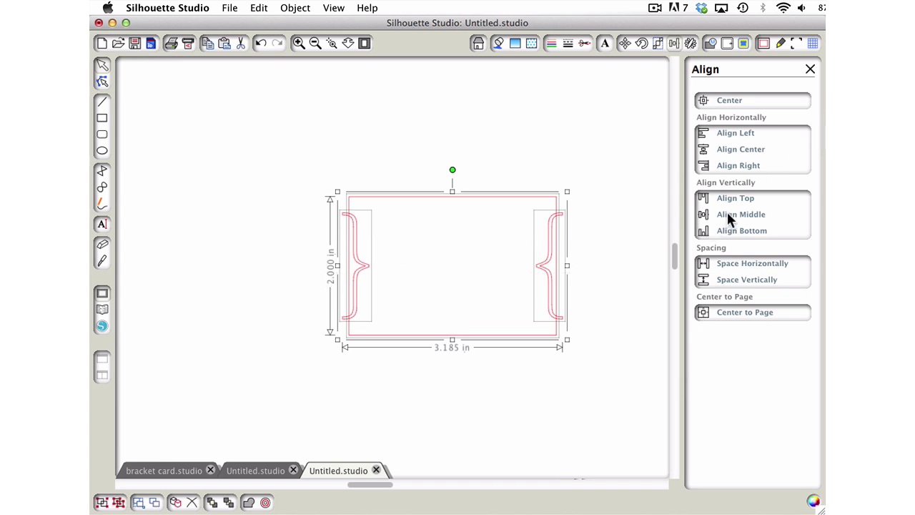
- Group the left and right bracket paths into one object
{"action": "left_click", "coordinate": [603, 247]}
{"action": "left_click", "coordinate": [543, 273]}
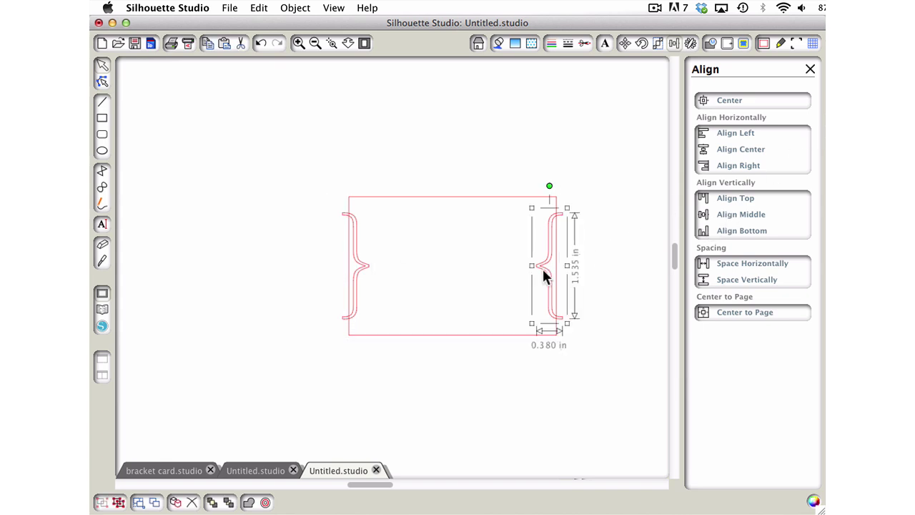
{"action": "left_click", "coordinate": [366, 258], "text": "shift"}
{"action": "right_click", "coordinate": [362, 257]}
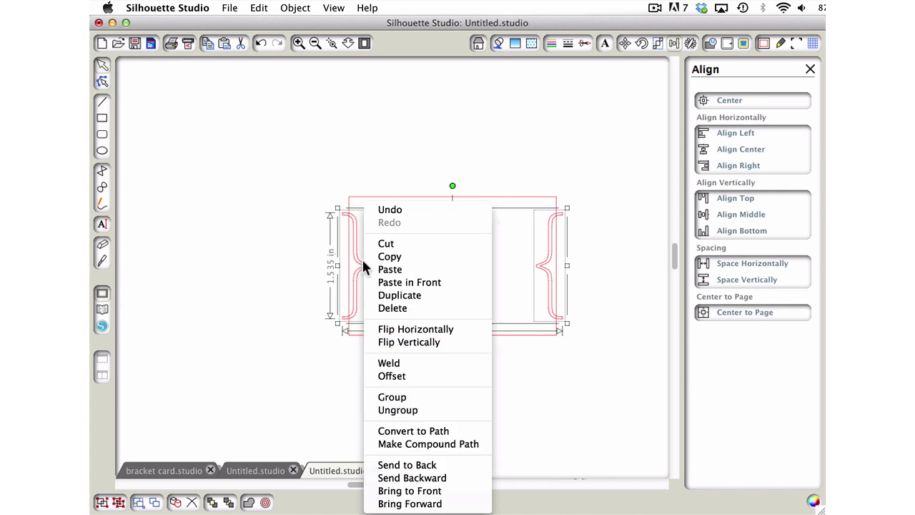
{"action": "left_click", "coordinate": [390, 397]}
- Subtract the grouped brackets from the rectangle to cut the bracket profile into both sides
{"action": "left_click_drag", "start_coordinate": [616, 158], "coordinate": [395, 357]}
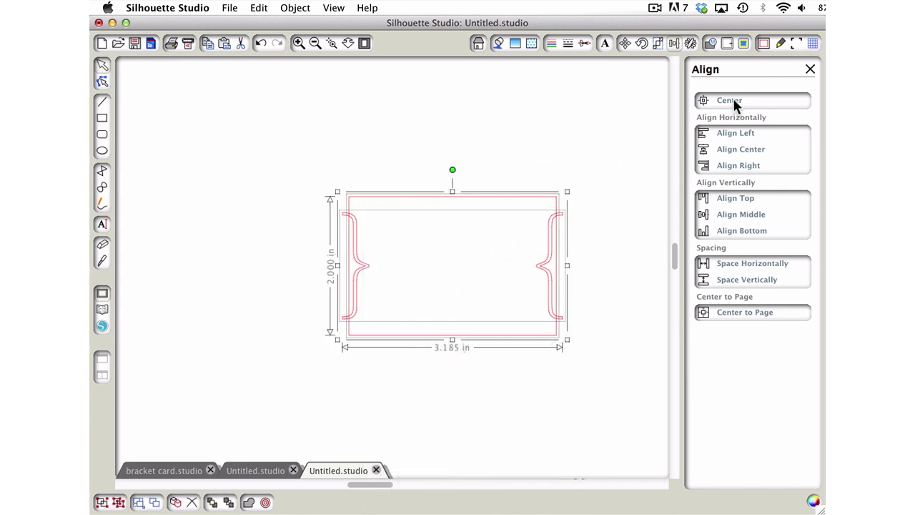
{"action": "left_click", "coordinate": [587, 155]}
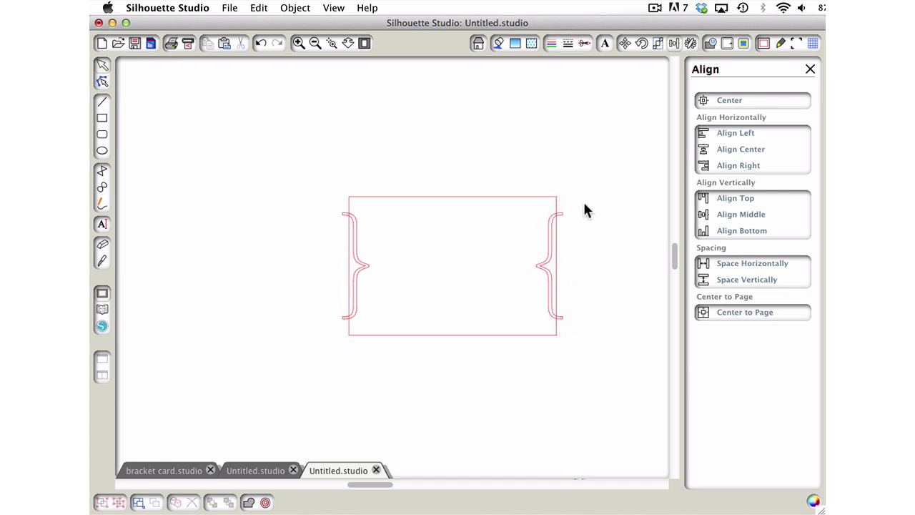
{"action": "left_click_drag", "start_coordinate": [588, 178], "coordinate": [279, 367]}
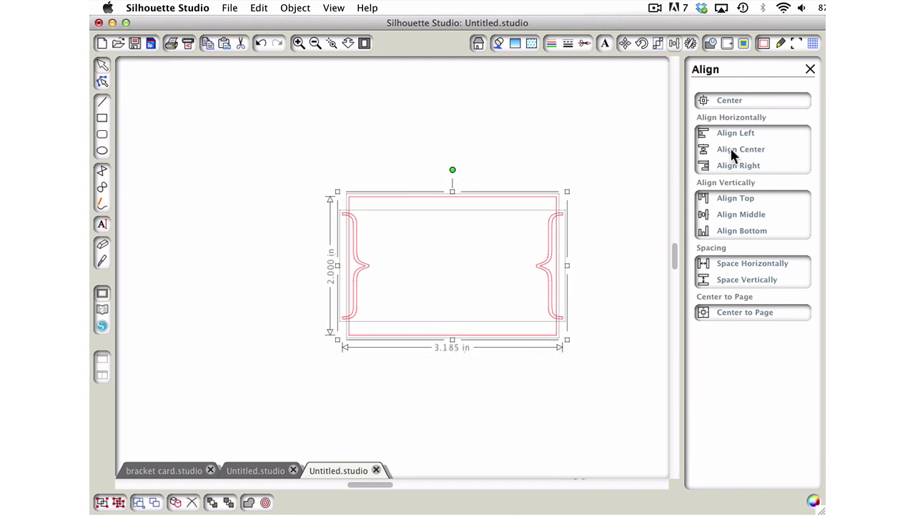
{"action": "left_click", "coordinate": [711, 44]}
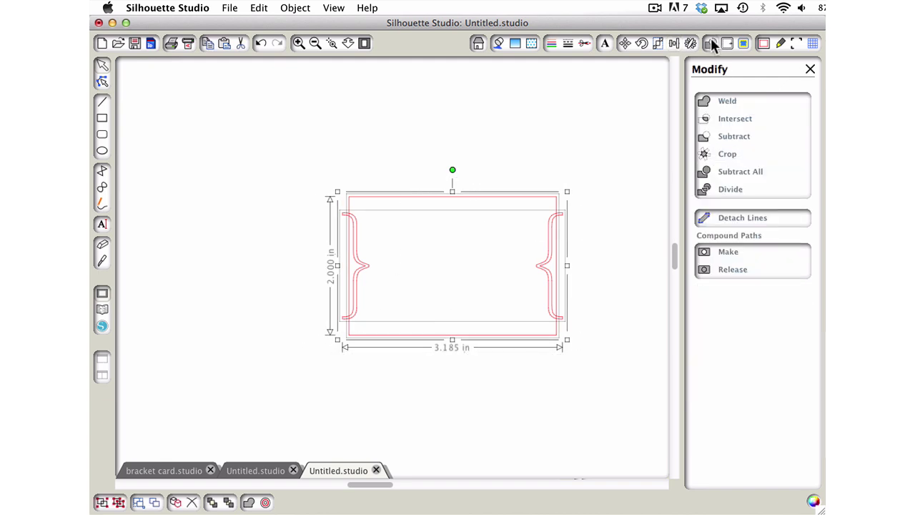
{"action": "left_click", "coordinate": [727, 140]}
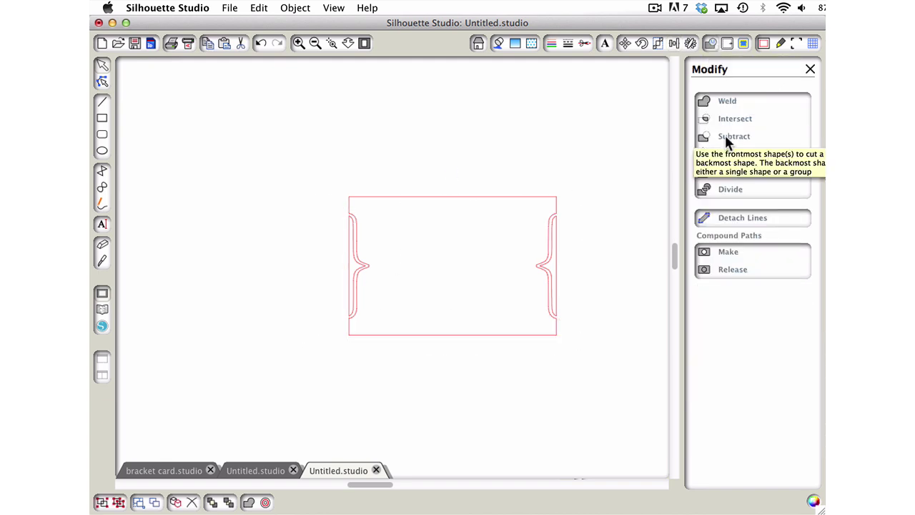
- Delete the leftover slivers outside the bracket cuts on the right and left sides of the label
{"action": "left_click", "coordinate": [555, 256]}
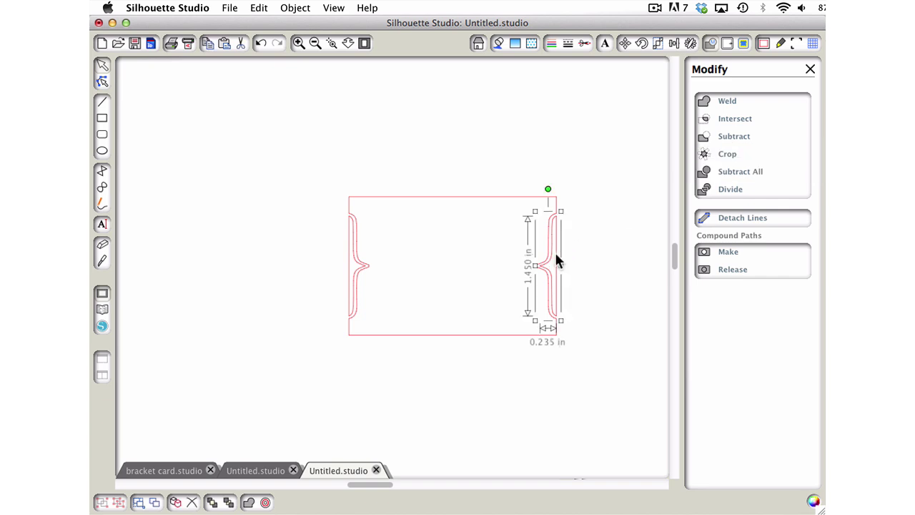
{"action": "key", "text": "Delete"}
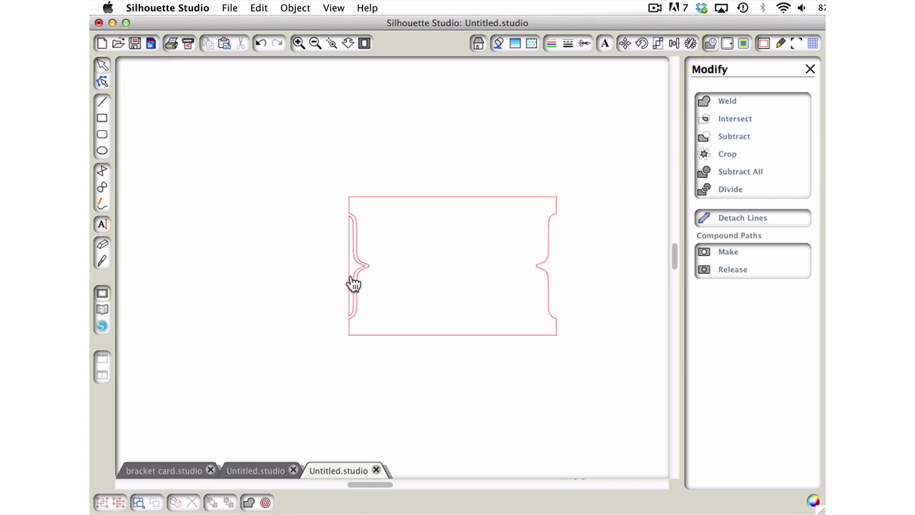
{"action": "left_click", "coordinate": [350, 255]}
{"action": "key", "text": "Delete"}
- Move the MERRY & BRIGHT sample directly below the new label shape for comparison
{"action": "scroll", "coordinate": [429, 243], "scroll_direction": "down", "scroll_amount": 3}
{"action": "scroll", "coordinate": [428, 243], "scroll_direction": "right", "scroll_amount": 3}
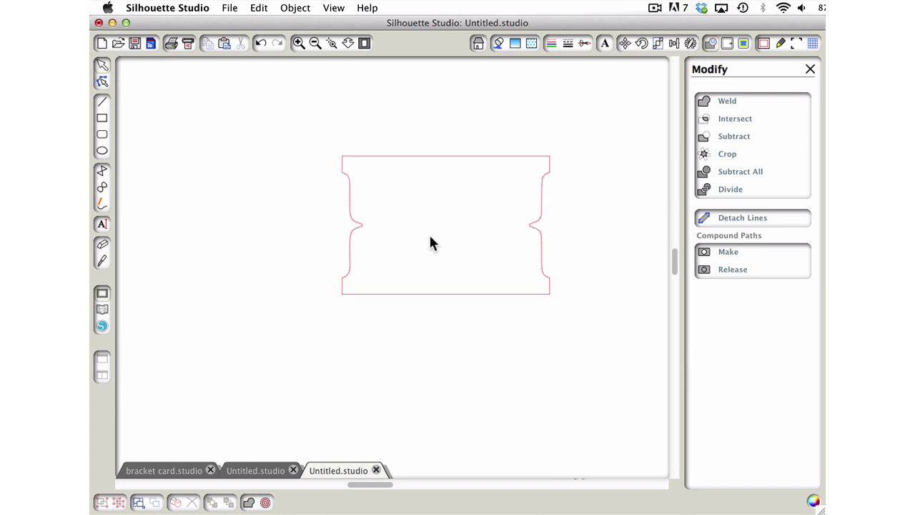
{"action": "left_click", "coordinate": [315, 43]}
{"action": "left_click_drag", "start_coordinate": [629, 394], "coordinate": [401, 358]}
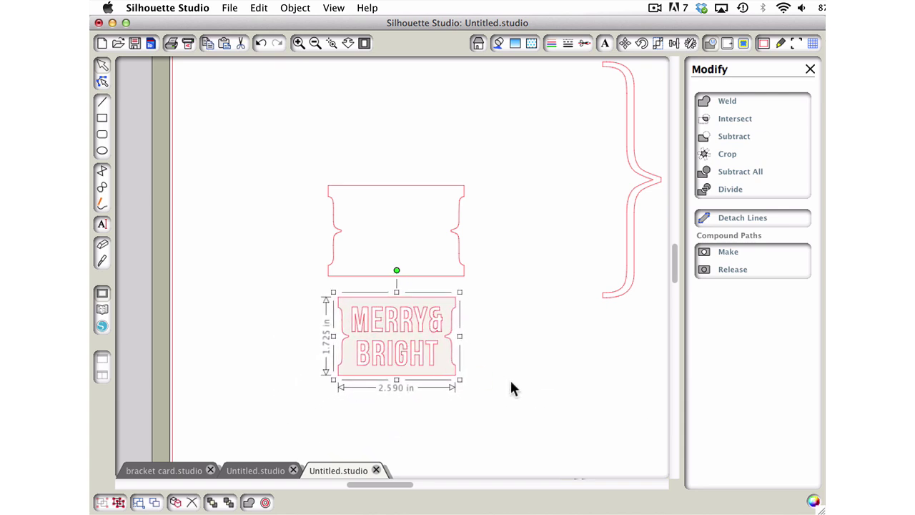
{"action": "left_click", "coordinate": [512, 388]}
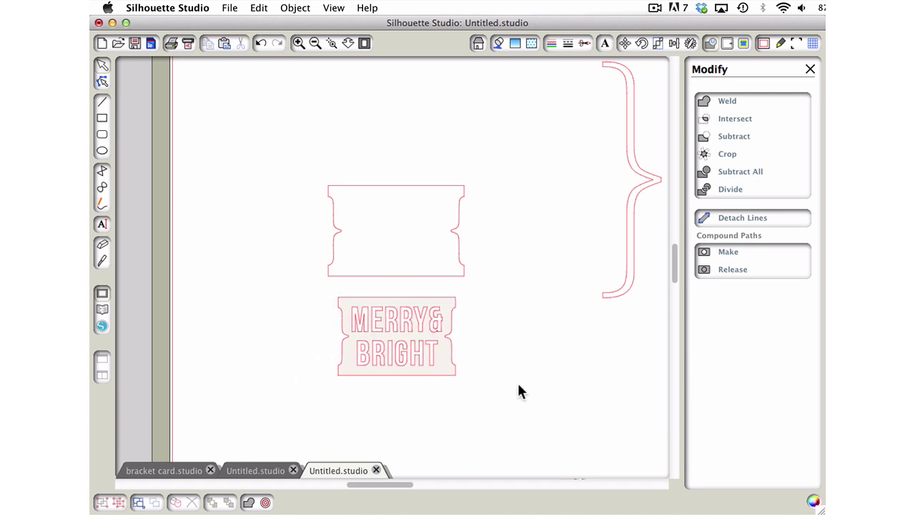